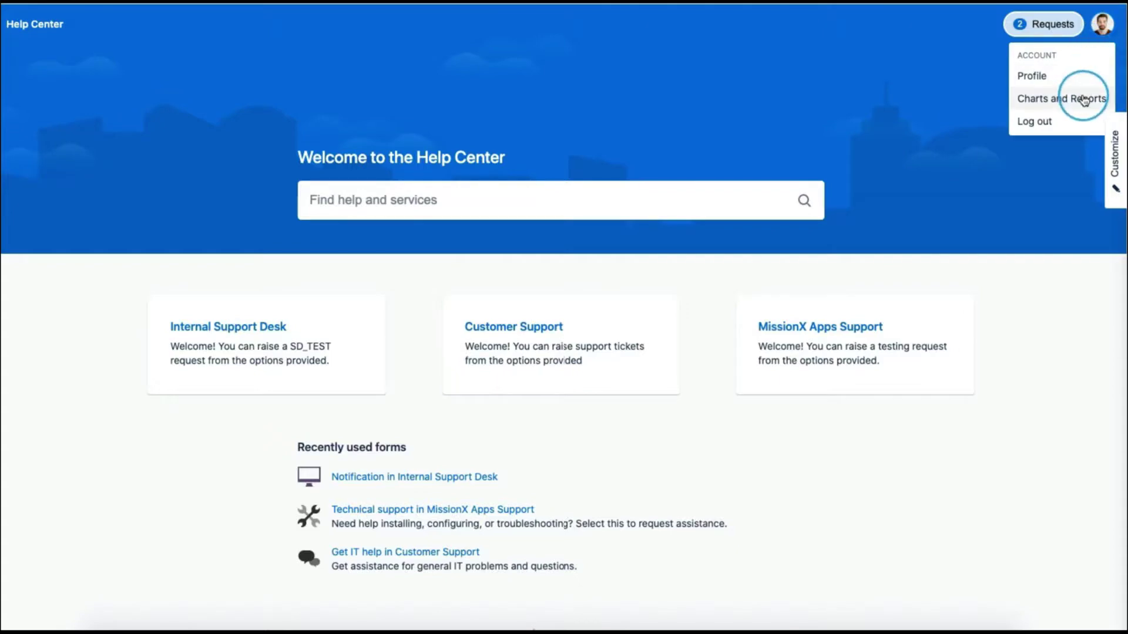
Open the MissionX ServiceDesk Report from the Help Center account menu's Charts and Reports.
{"action": "left_click", "coordinate": [1083, 100]}
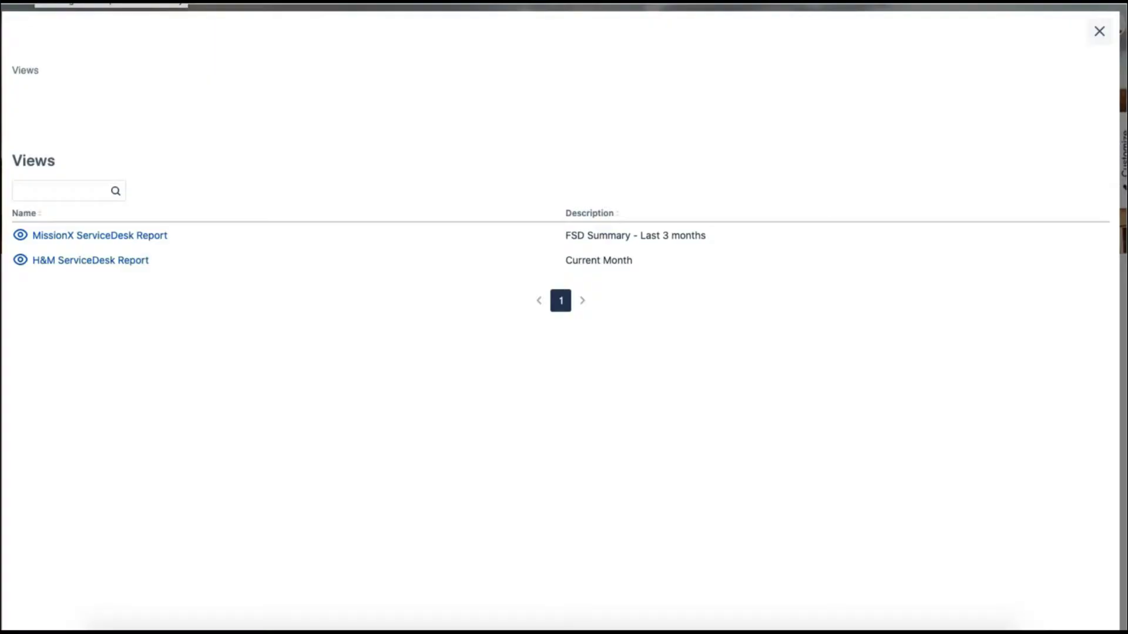
{"action": "left_click", "coordinate": [77, 236]}
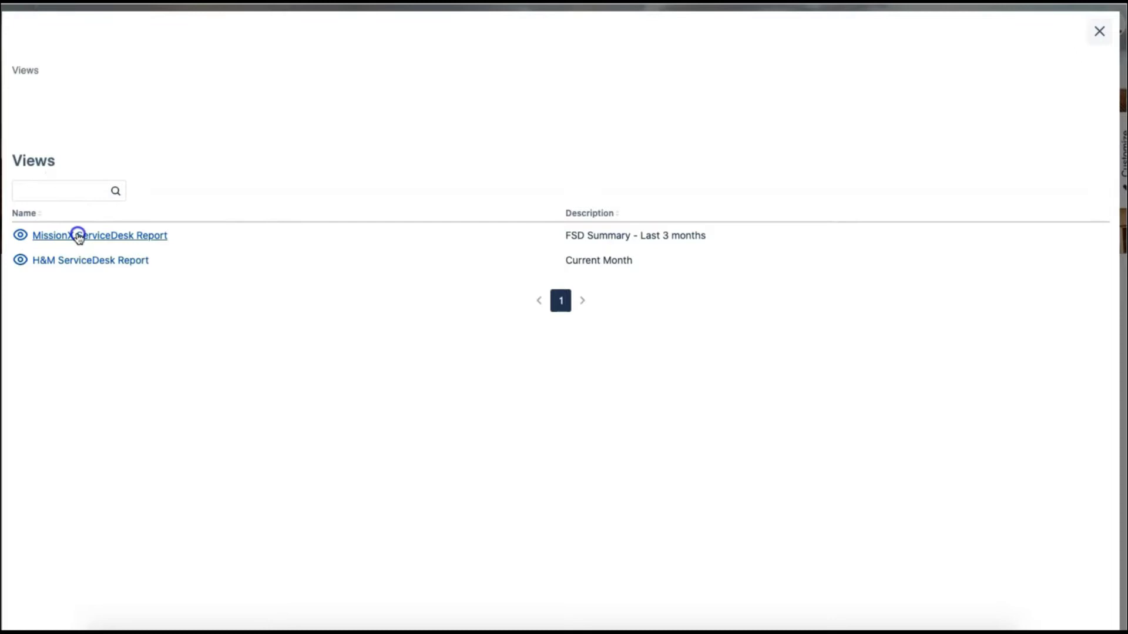
{"action": "left_click_drag", "start_coordinate": [1115, 113], "coordinate": [1122, 525]}
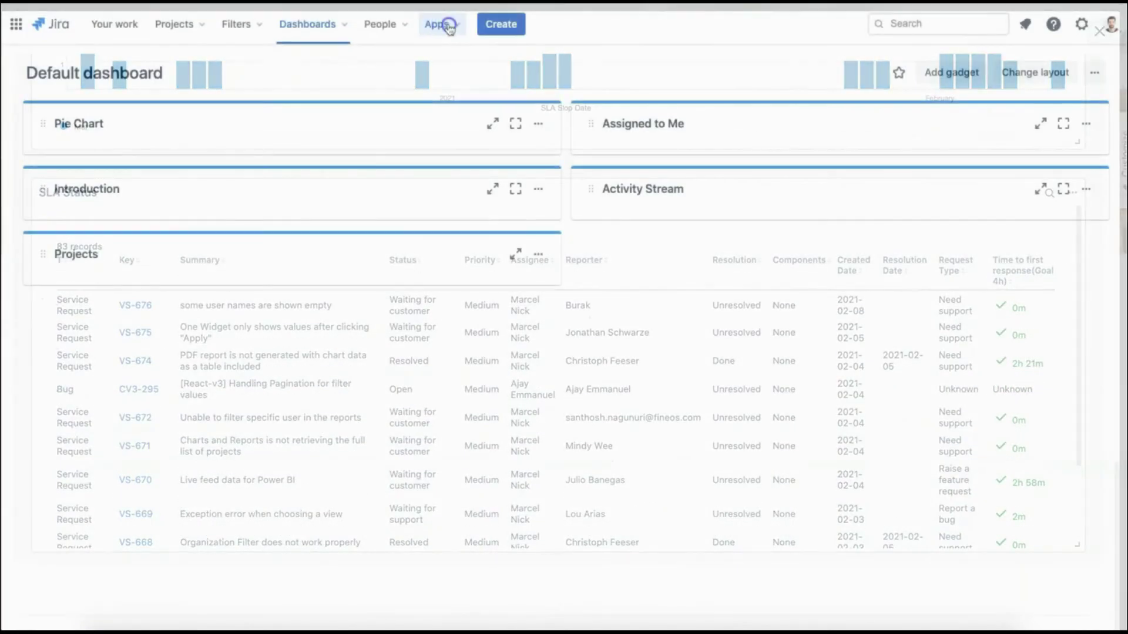
From Apps > Charts and Reports, create a Service Desk template view named 'MissionX ServiceDesk Report'.
{"action": "left_click", "coordinate": [447, 28]}
{"action": "left_click", "coordinate": [471, 61]}
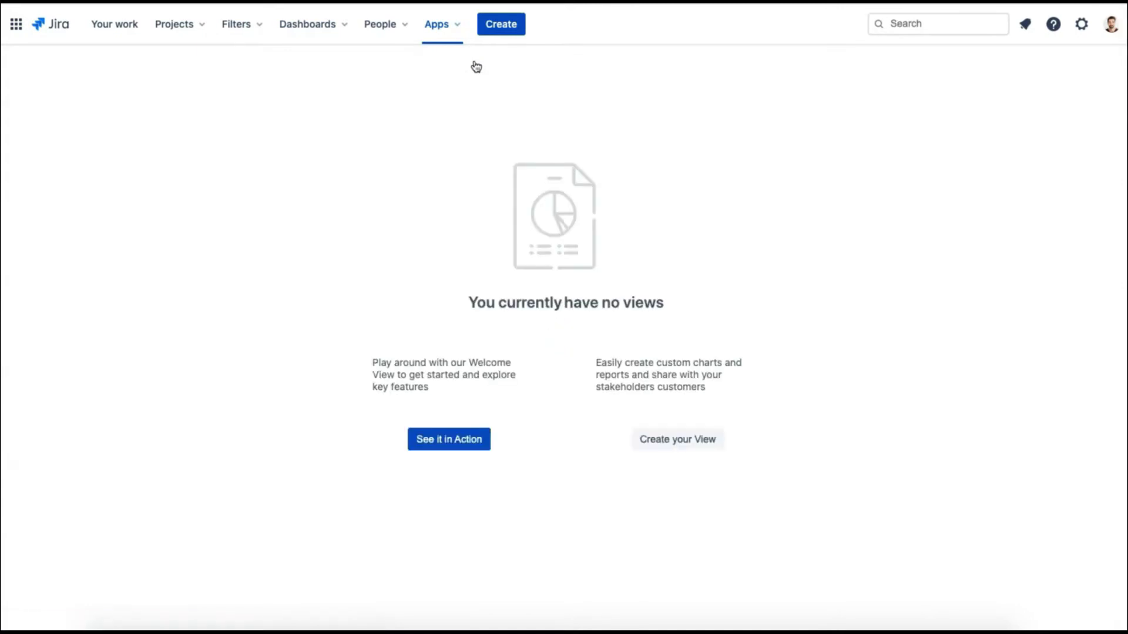
{"action": "left_click", "coordinate": [686, 442]}
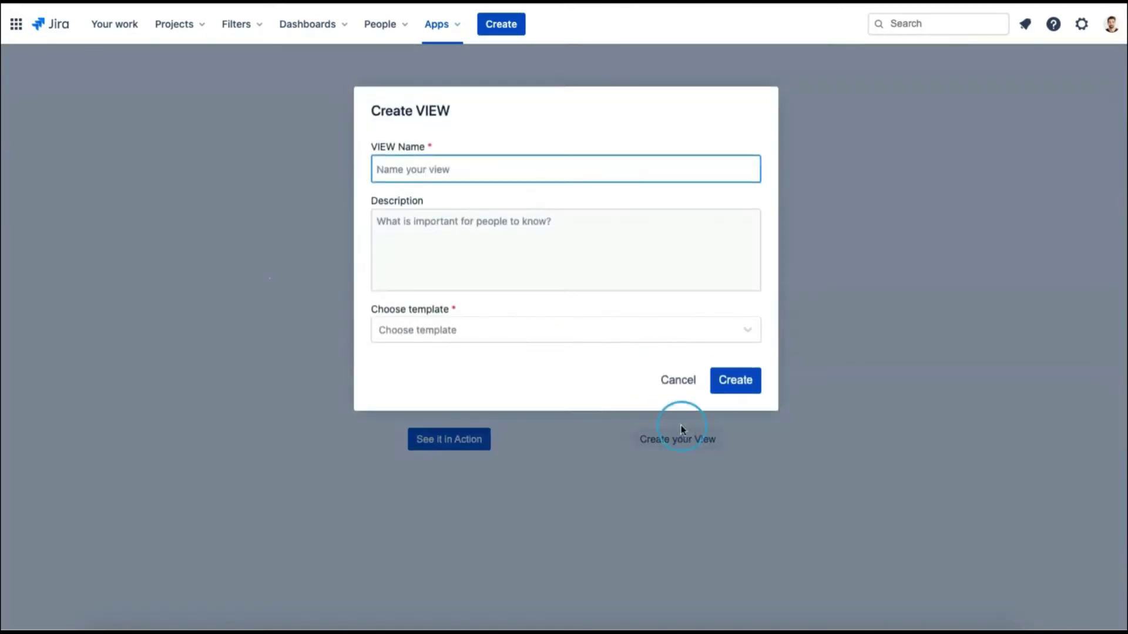
{"action": "left_click", "coordinate": [452, 169]}
{"action": "left_click", "coordinate": [455, 226]}
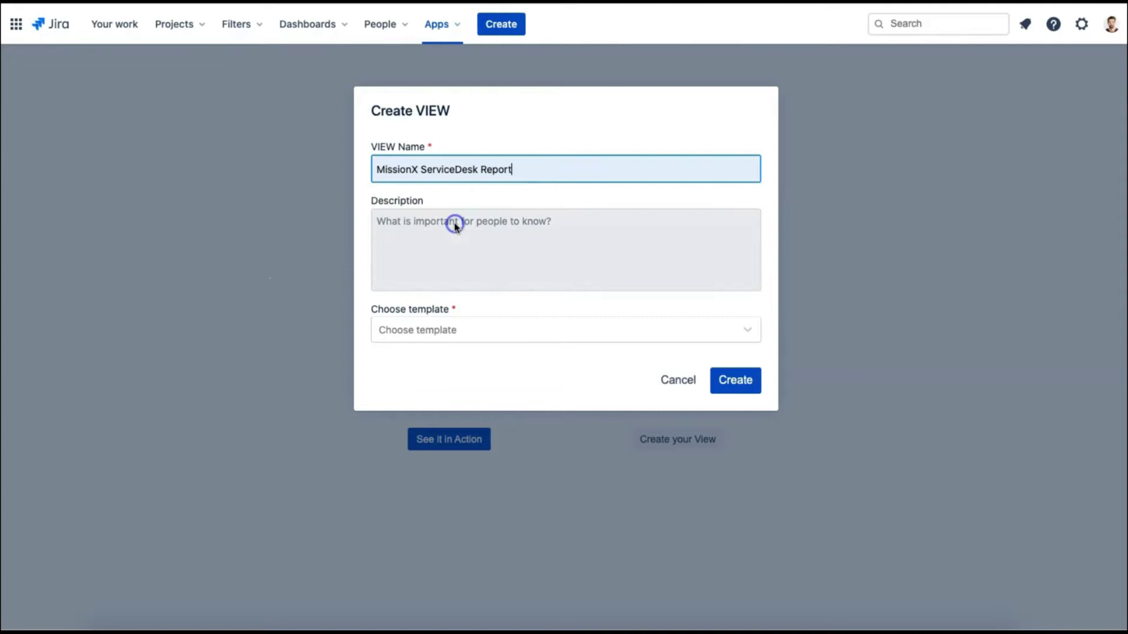
{"action": "left_click", "coordinate": [460, 333]}
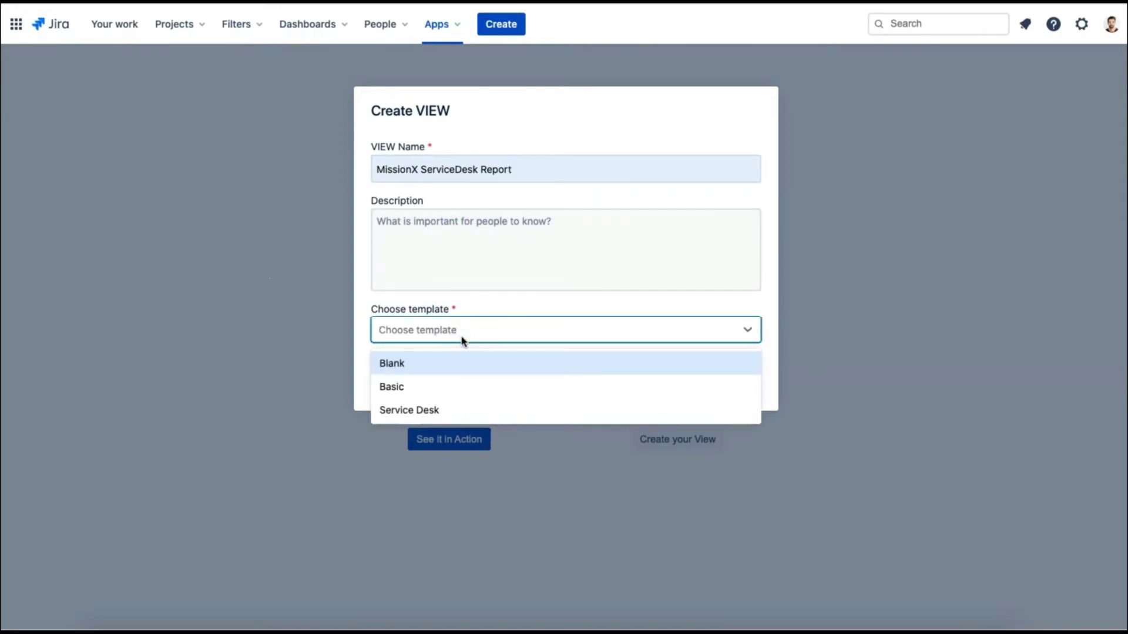
{"action": "left_click", "coordinate": [468, 408]}
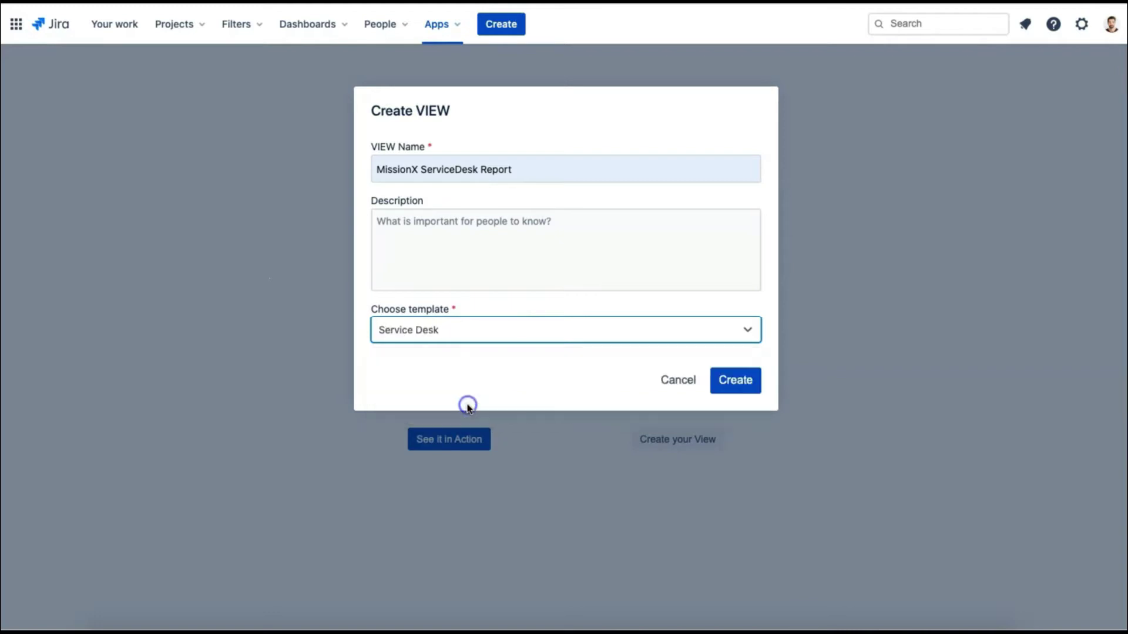
{"action": "left_click", "coordinate": [729, 379]}
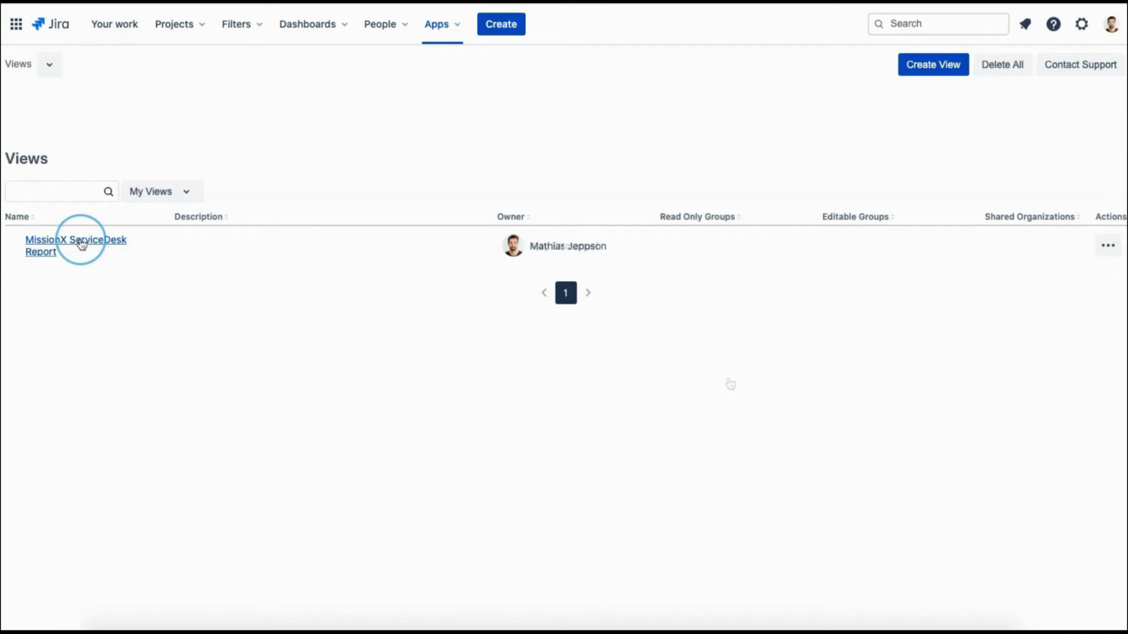
Drag the Average CSAT KPI (5.00) into the report's Total Ticket Count section.
{"action": "left_click", "coordinate": [80, 246]}
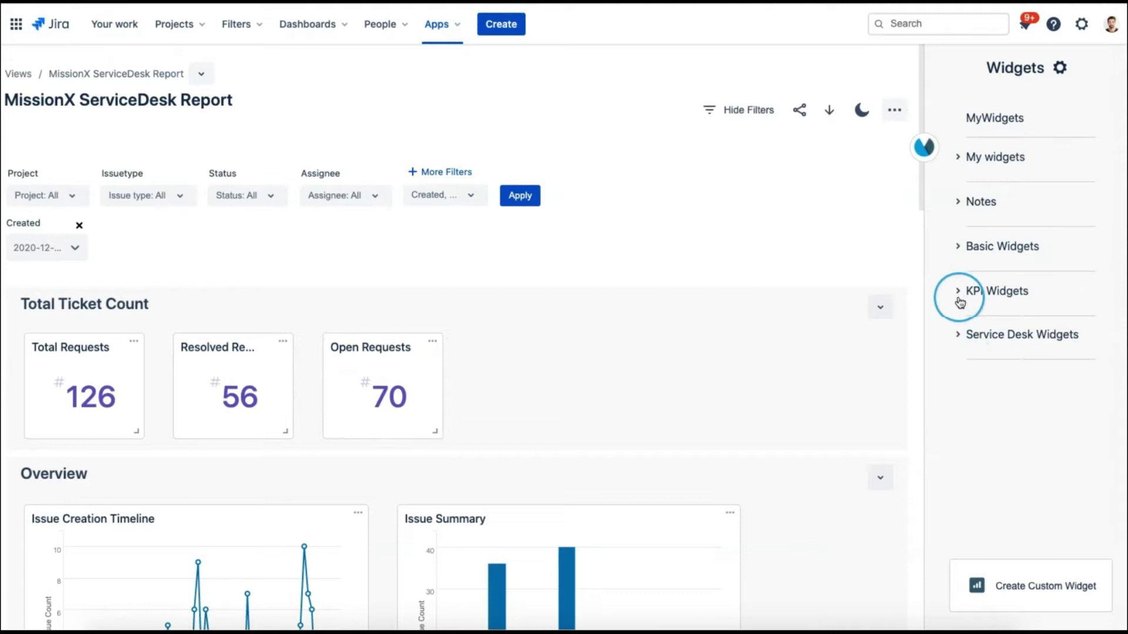
{"action": "left_click", "coordinate": [959, 292]}
{"action": "left_click_drag", "start_coordinate": [1026, 427], "coordinate": [521, 387]}
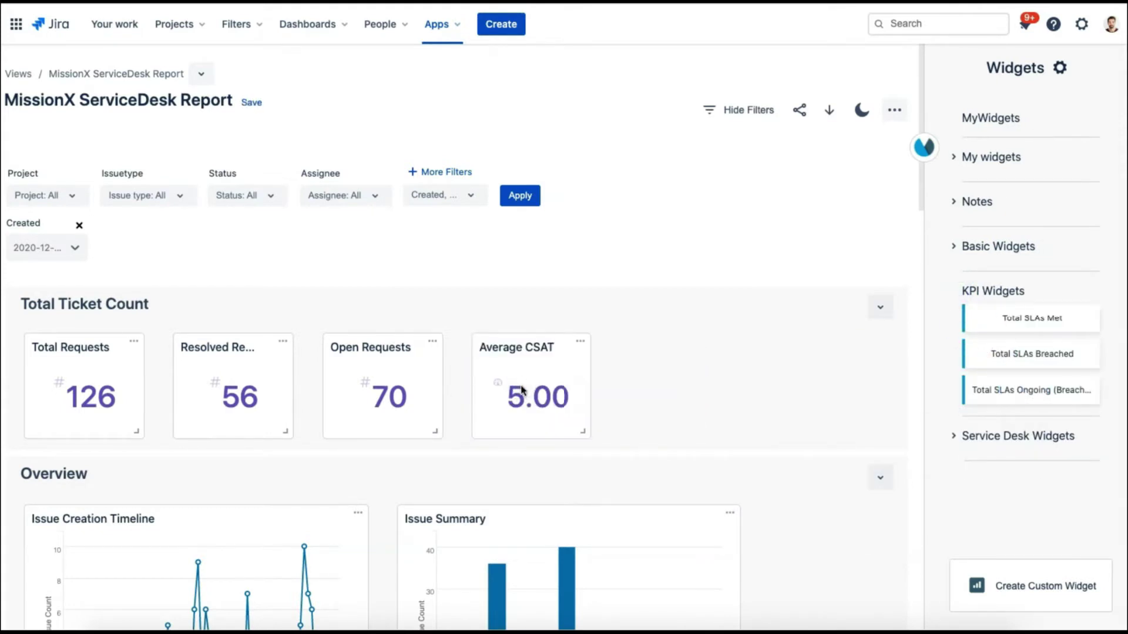
{"action": "left_click", "coordinate": [1039, 586]}
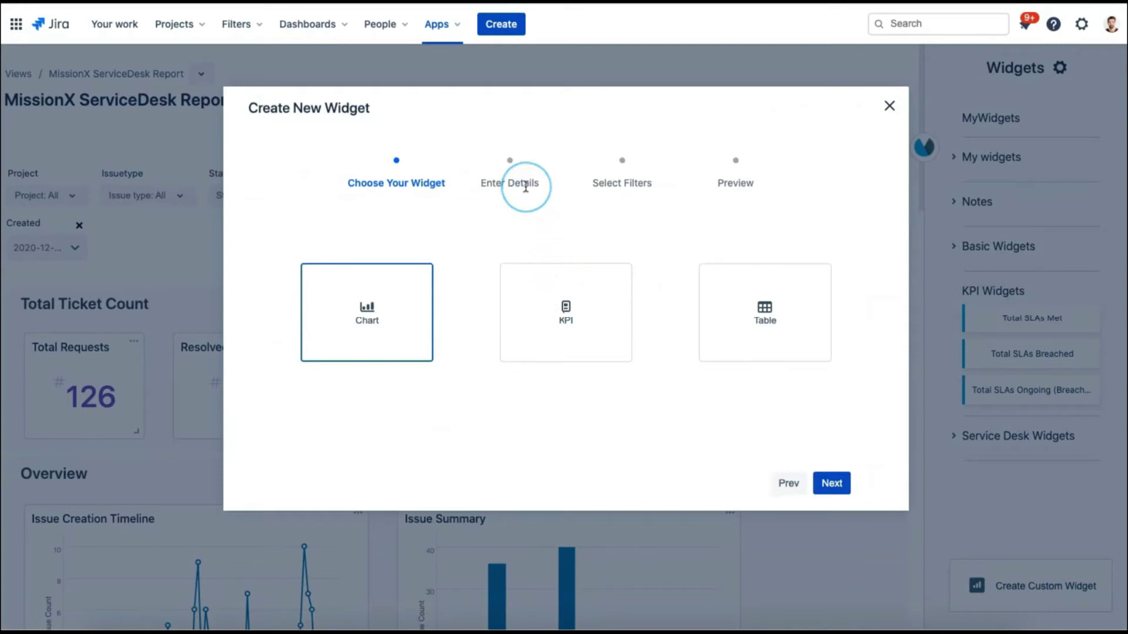
Complete the custom widget wizard to create a Summary chart of issue counts by status.
{"action": "left_click", "coordinate": [832, 483]}
{"action": "left_click", "coordinate": [831, 483]}
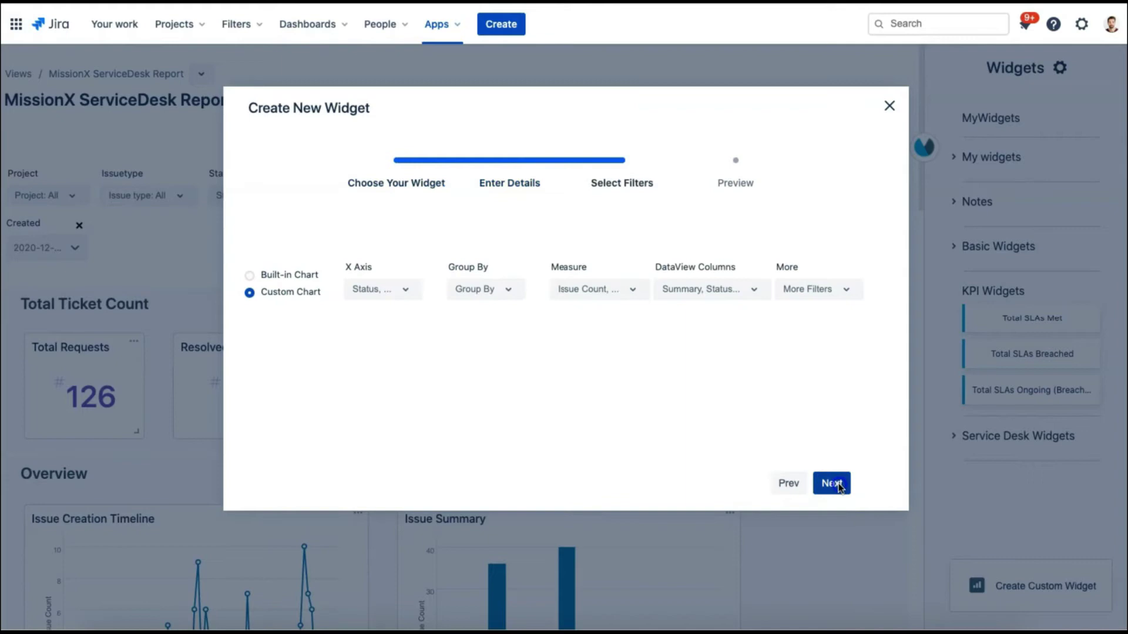
{"action": "left_click", "coordinate": [832, 484]}
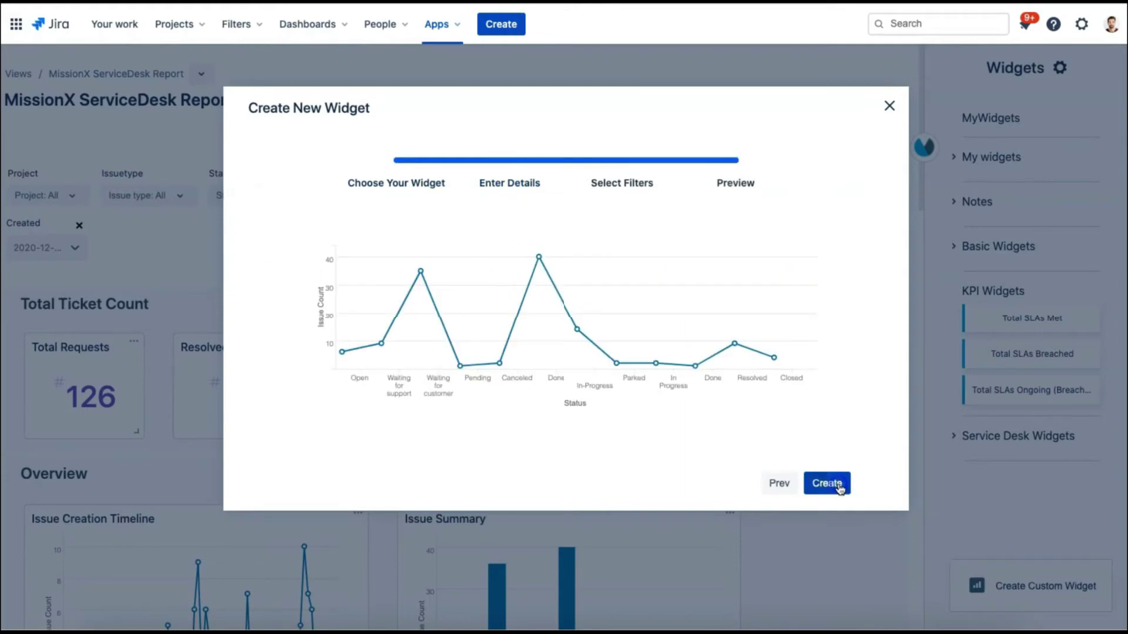
{"action": "left_click", "coordinate": [826, 483]}
Widen the Summary widget and set its chart type to Pie.
{"action": "left_click_drag", "start_coordinate": [289, 599], "coordinate": [619, 597]}
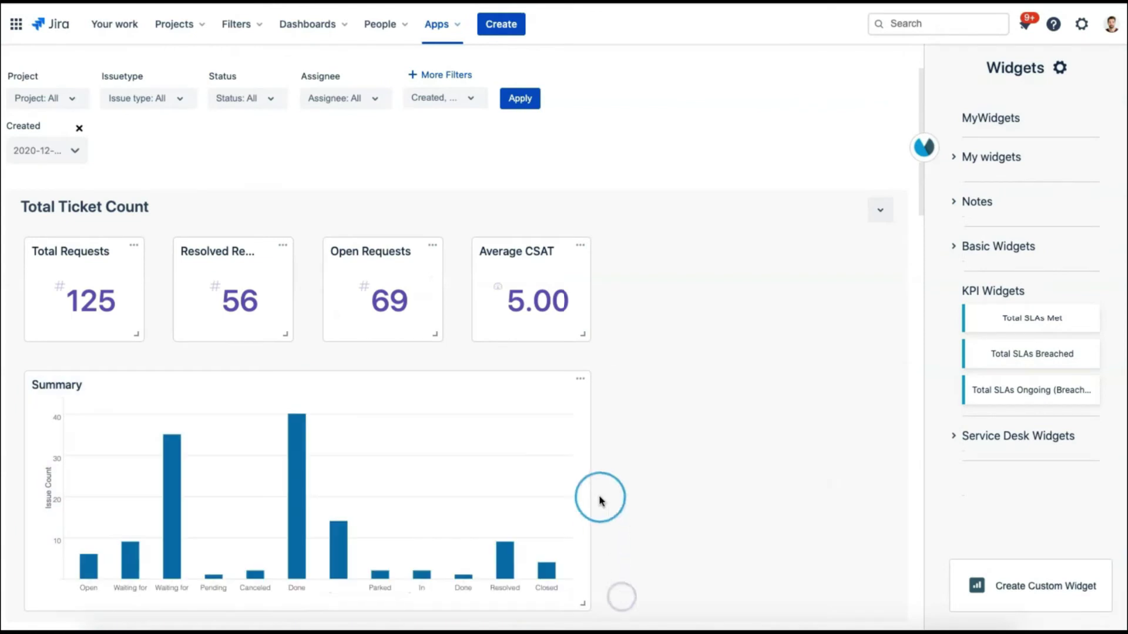
{"action": "left_click", "coordinate": [580, 380]}
{"action": "left_click", "coordinate": [611, 504]}
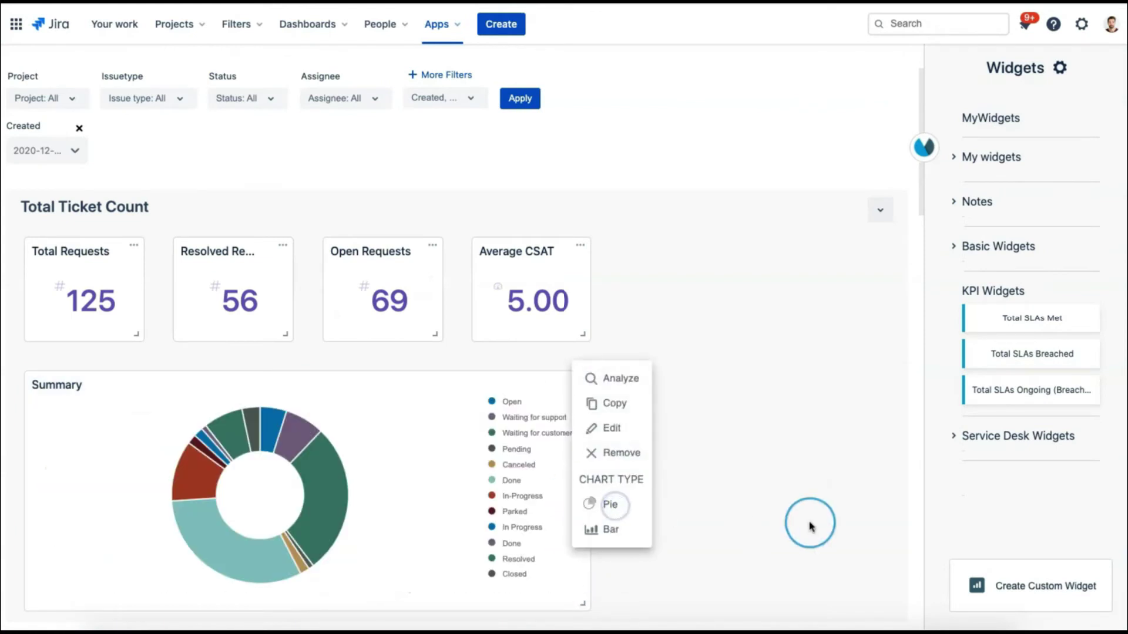
{"action": "left_click", "coordinate": [828, 499]}
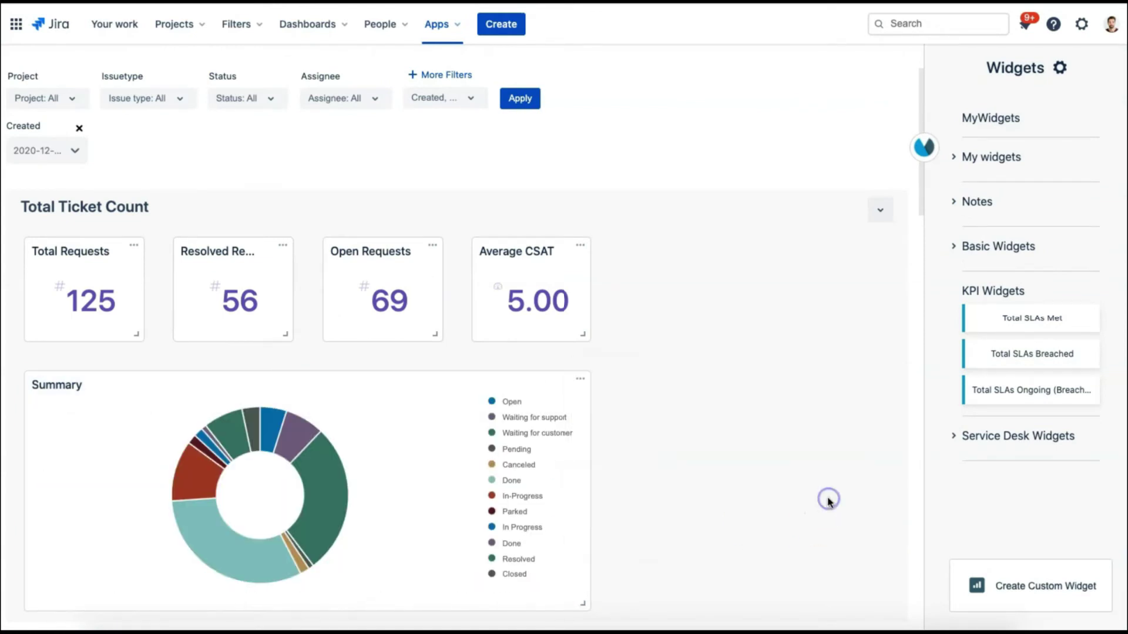
Review the advanced PDF export layout options and close without downloading.
{"action": "left_click", "coordinate": [829, 110]}
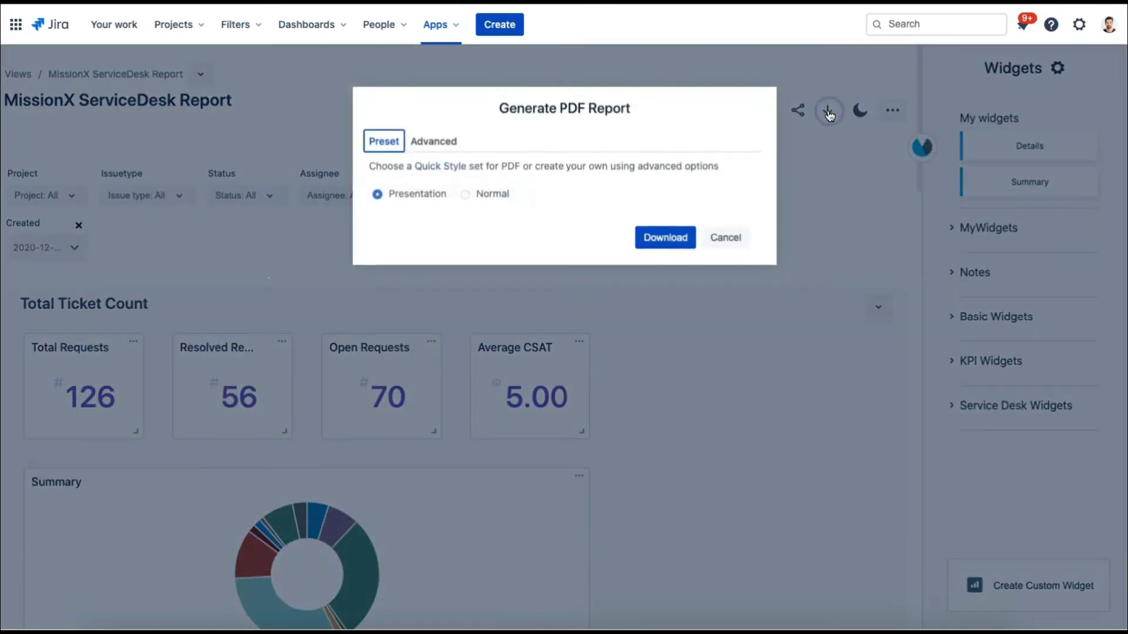
{"action": "left_click", "coordinate": [423, 141]}
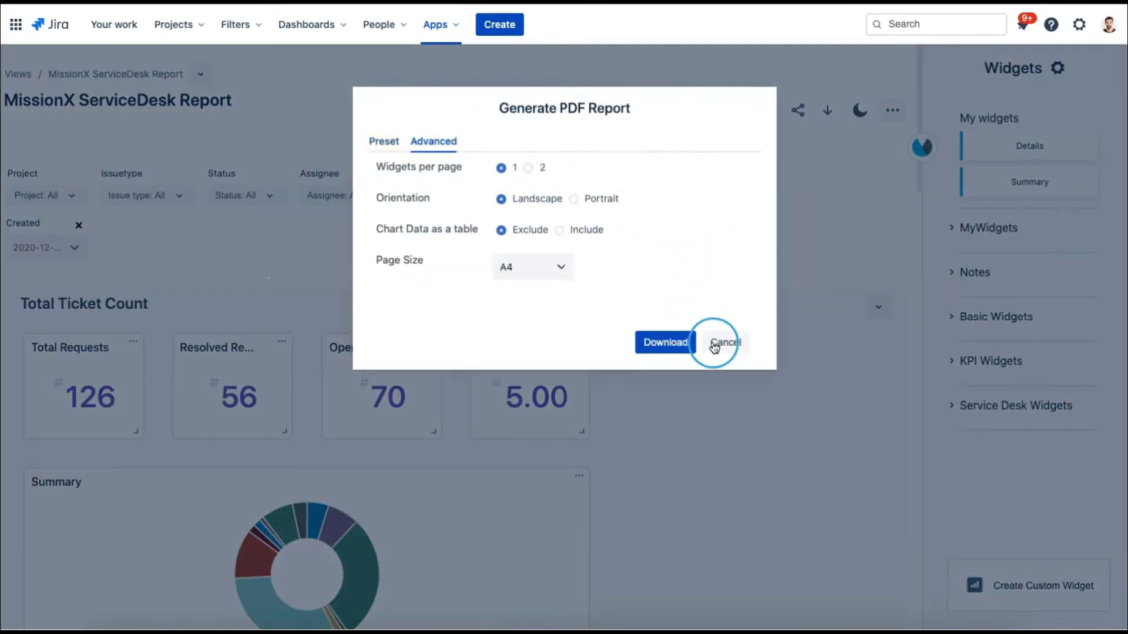
{"action": "left_click", "coordinate": [724, 343]}
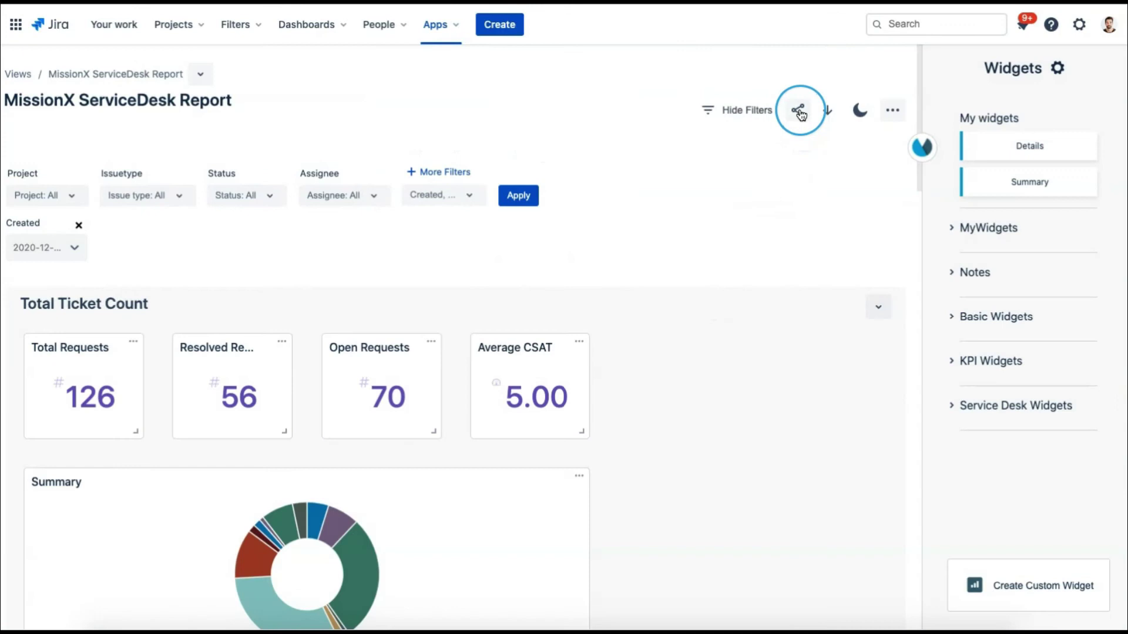
Review the view's sharing options: public link, Jira groups and organizations.
{"action": "left_click", "coordinate": [799, 112]}
{"action": "left_click", "coordinate": [645, 228]}
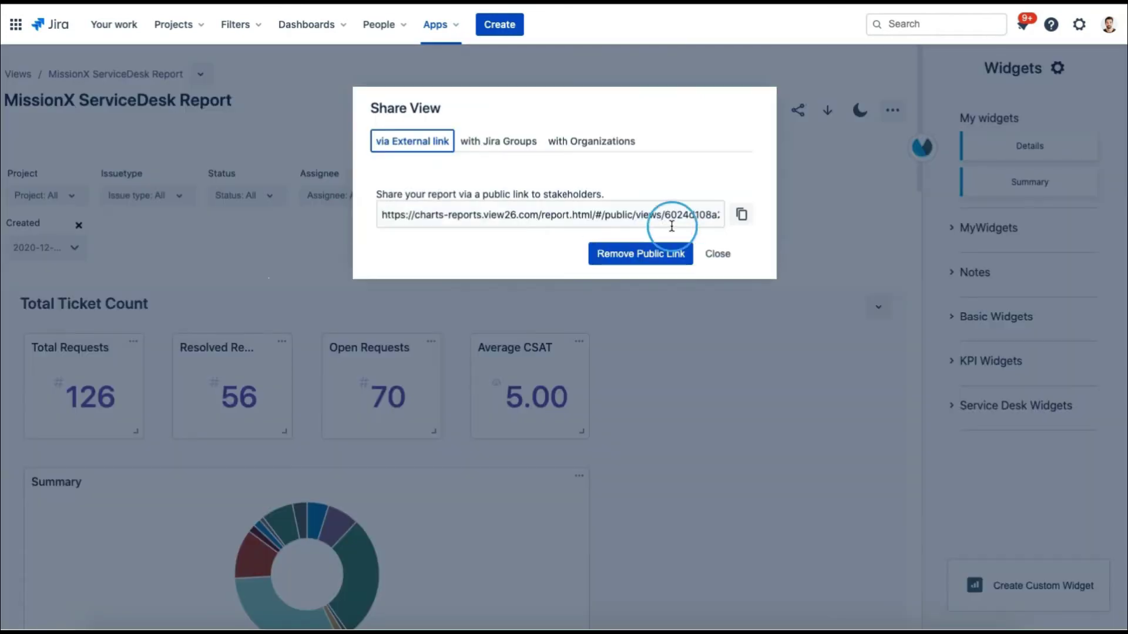
{"action": "left_click", "coordinate": [506, 143]}
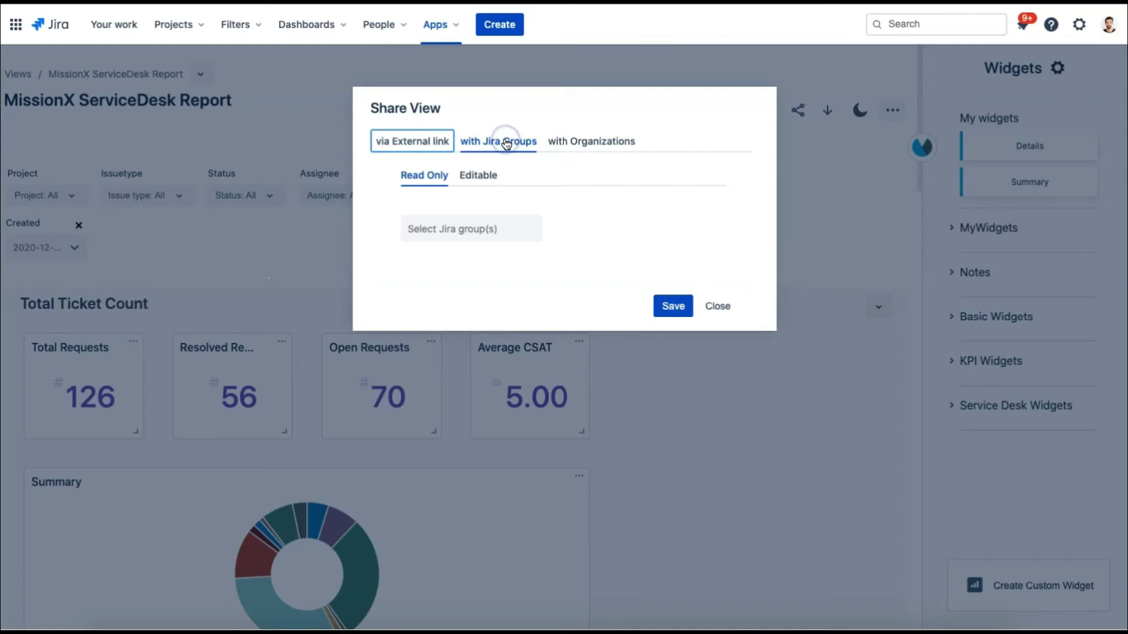
{"action": "left_click", "coordinate": [603, 144]}
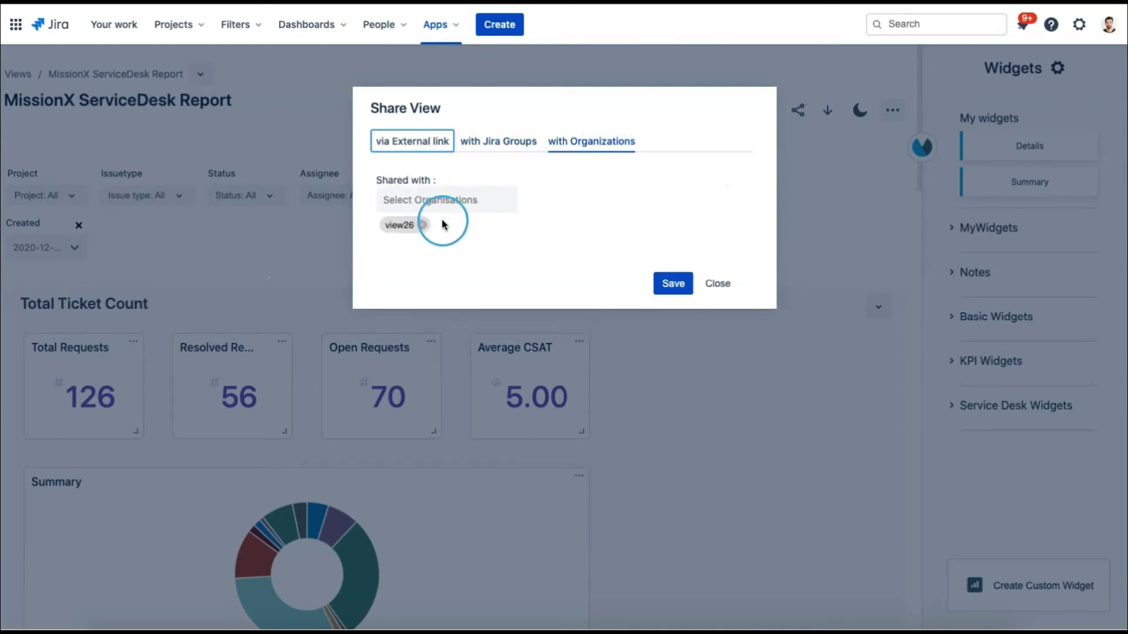
Remove and re-add the view26 organization in Select Organisations.
{"action": "left_click", "coordinate": [425, 226]}
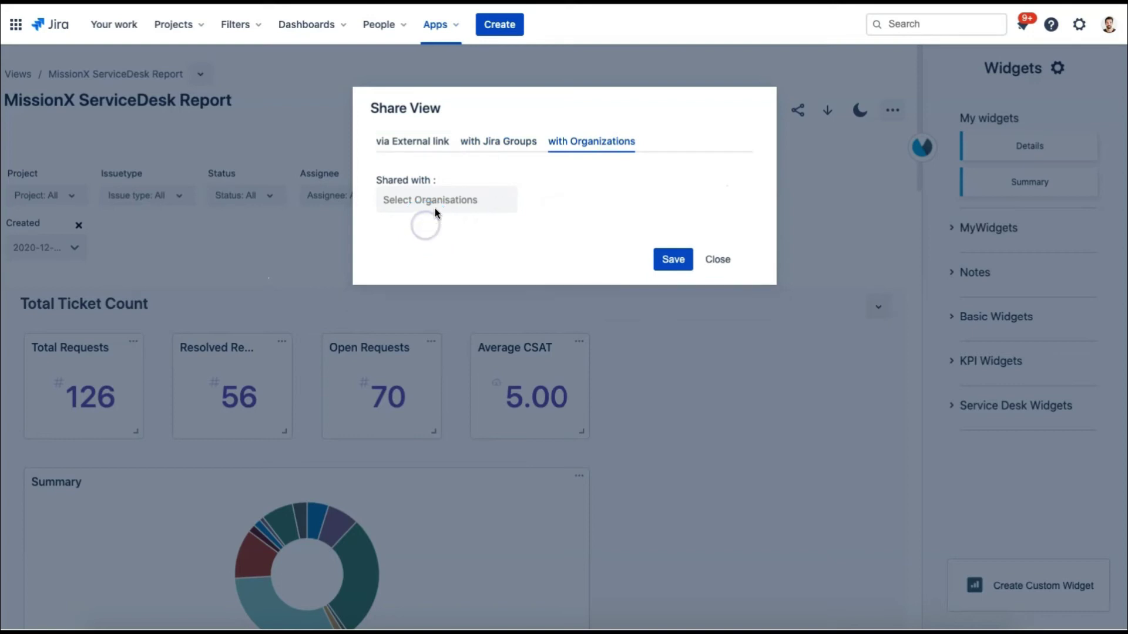
{"action": "left_click", "coordinate": [434, 203]}
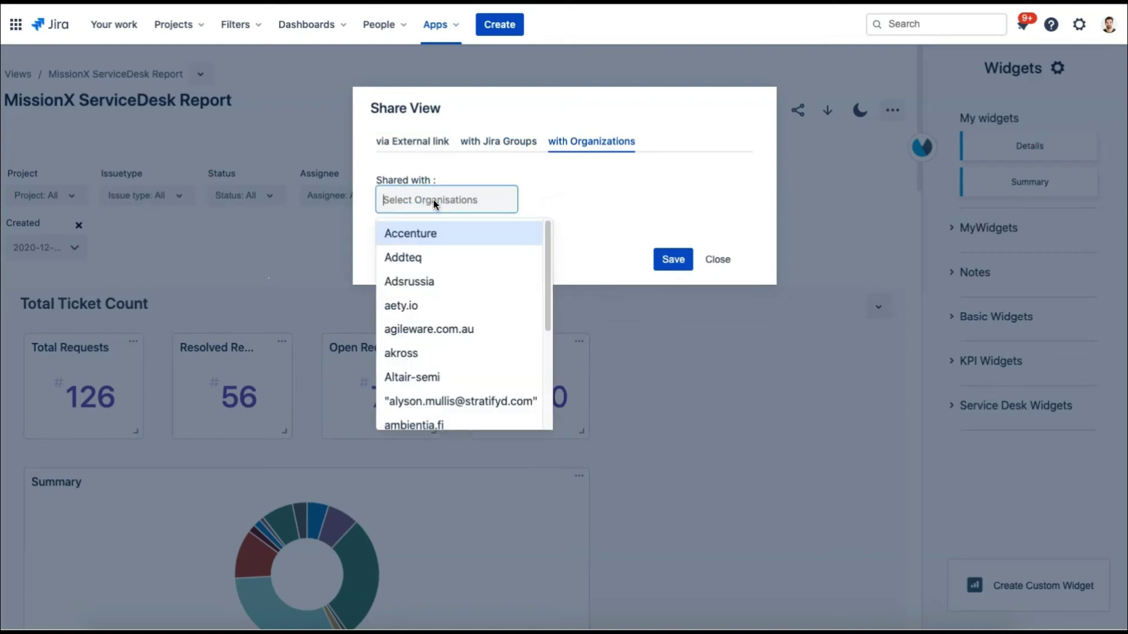
{"action": "type", "text": "view2"}
{"action": "left_click", "coordinate": [412, 231]}
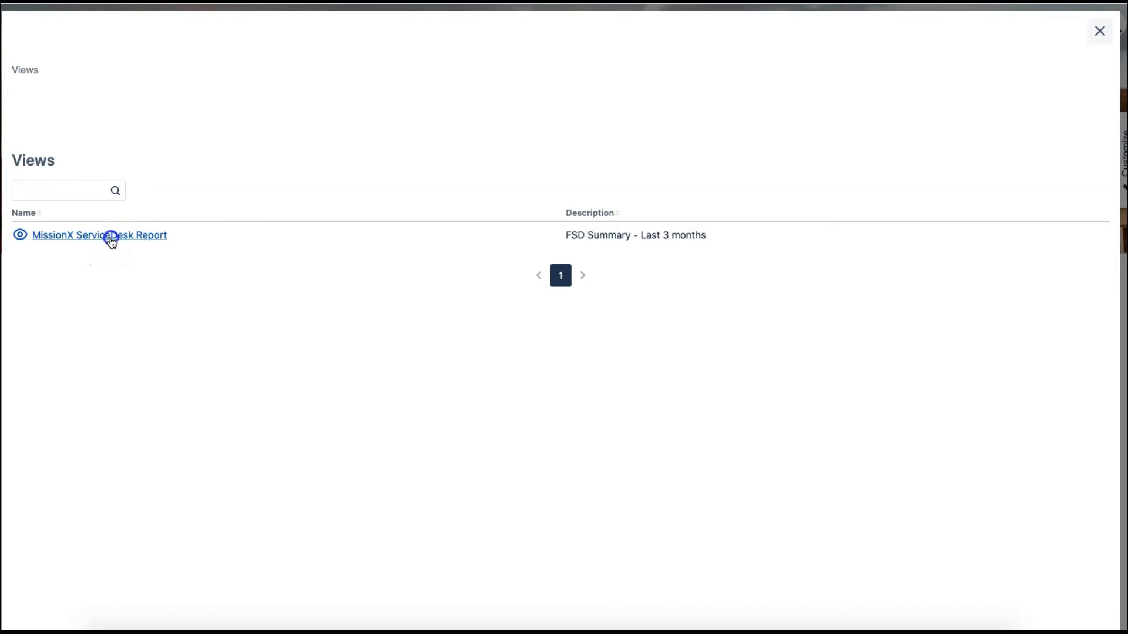
Open the shared MissionX ServiceDesk Report from the Help Center Views list.
{"action": "left_click", "coordinate": [111, 236]}
{"action": "scroll", "coordinate": [1108, 212], "scroll_direction": "down", "scroll_amount": 3}
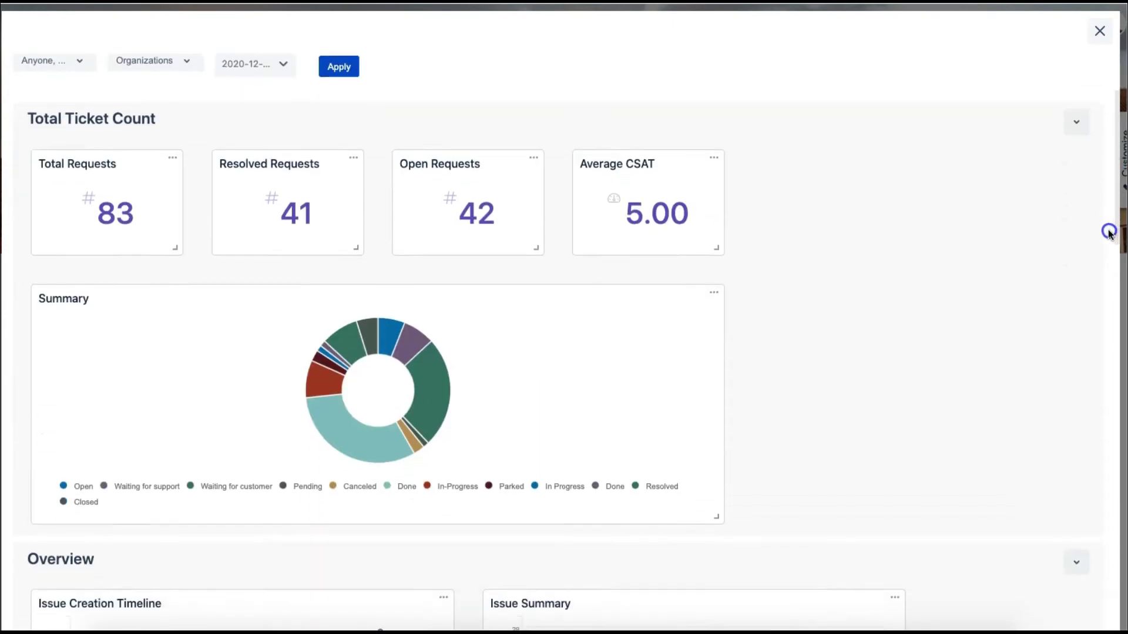
{"action": "scroll", "coordinate": [1108, 231], "scroll_direction": "down", "scroll_amount": 1}
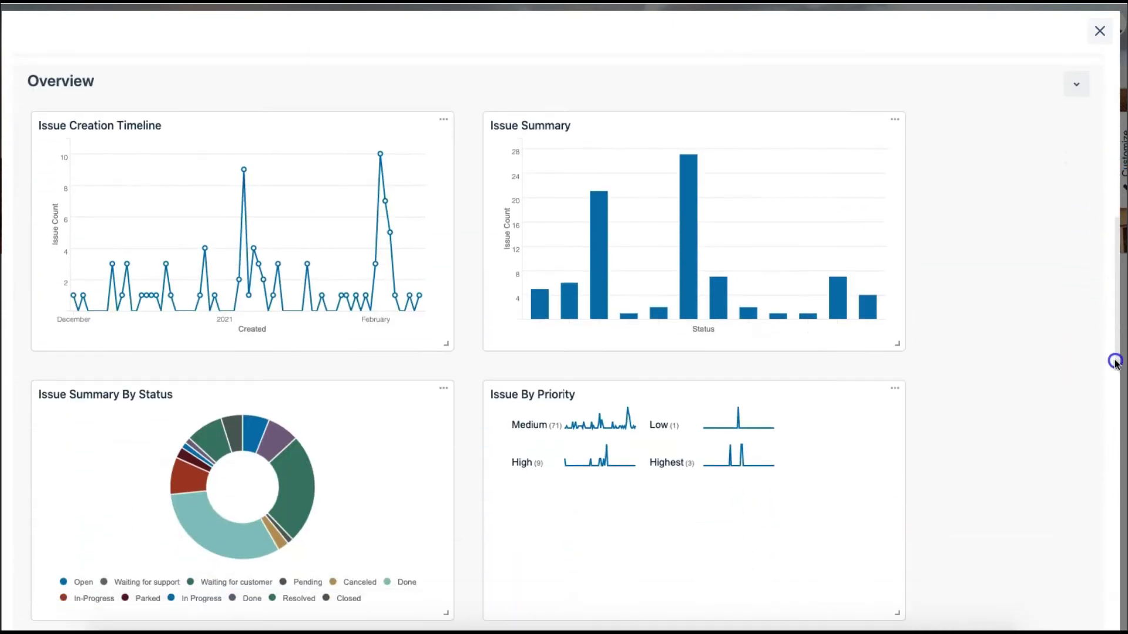